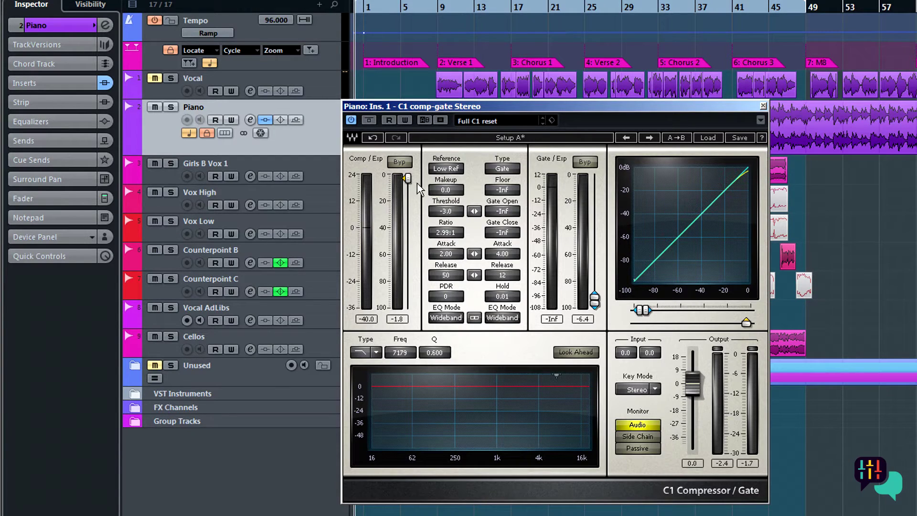
# - Bypass the compressor section and switch the gate section's type away from Gate and back to Gate
pyautogui.click(403, 163)
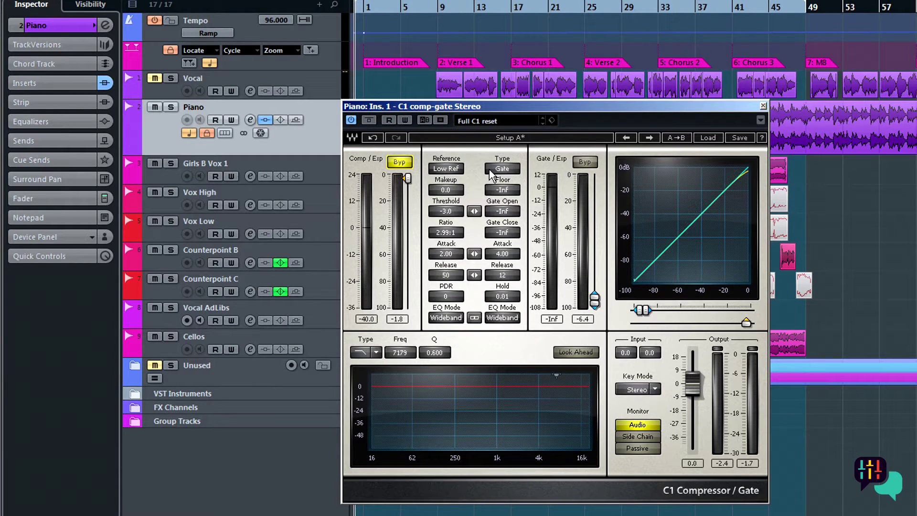
pyautogui.click(515, 171)
pyautogui.click(515, 171)
# - Raise the Gate Open and Gate Close thresholds together to -59.8
pyautogui.moveTo(510, 213); pyautogui.dragTo(509, 204)
pyautogui.moveTo(595, 287); pyautogui.dragTo(595, 282)
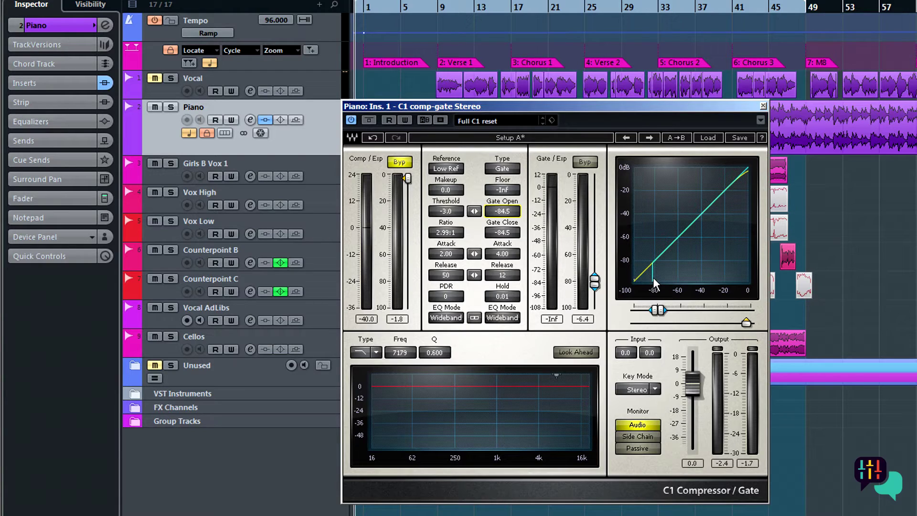
pyautogui.moveTo(595, 281); pyautogui.dragTo(594, 267)
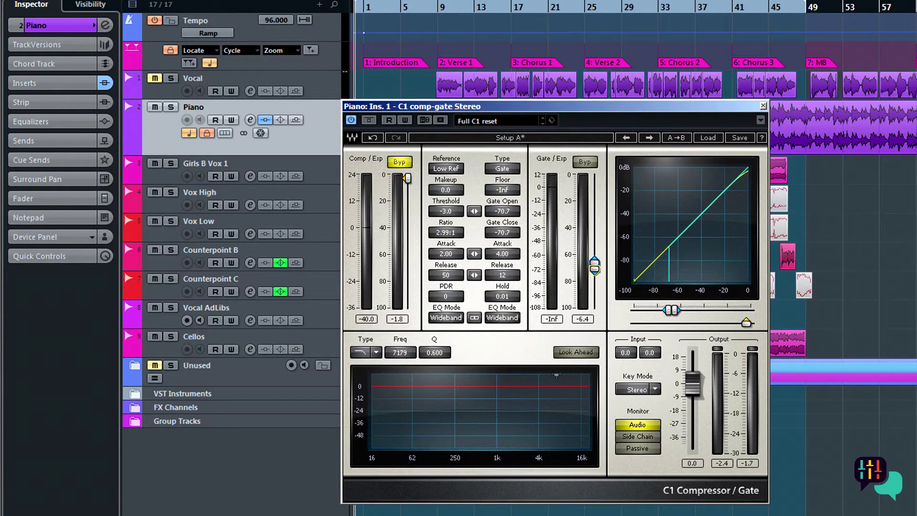
pyautogui.moveTo(672, 310); pyautogui.dragTo(683, 311)
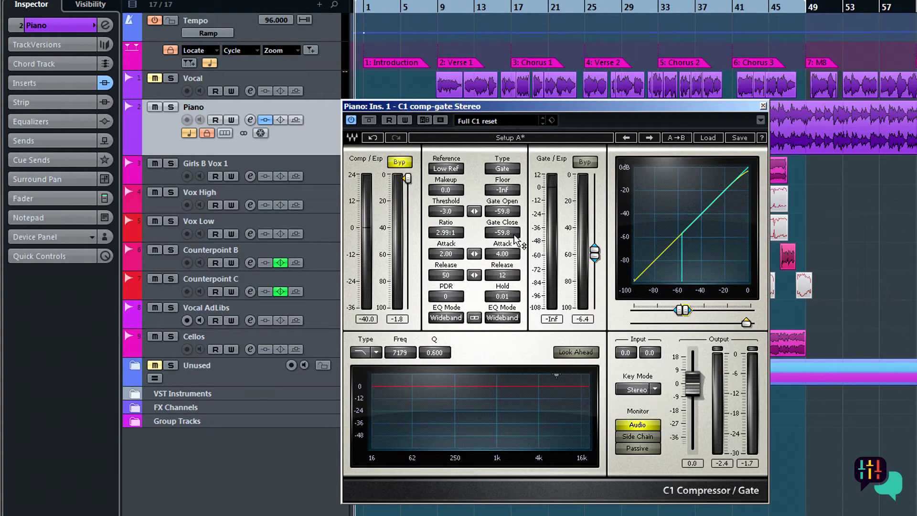
# - Lower Gate Close below Gate Open, then shift both thresholds down to -63.9 for Gate Open and -68.8 for Gate Close
pyautogui.moveTo(514, 234); pyautogui.dragTo(514, 246)
pyautogui.moveTo(674, 310); pyautogui.dragTo(674, 310)
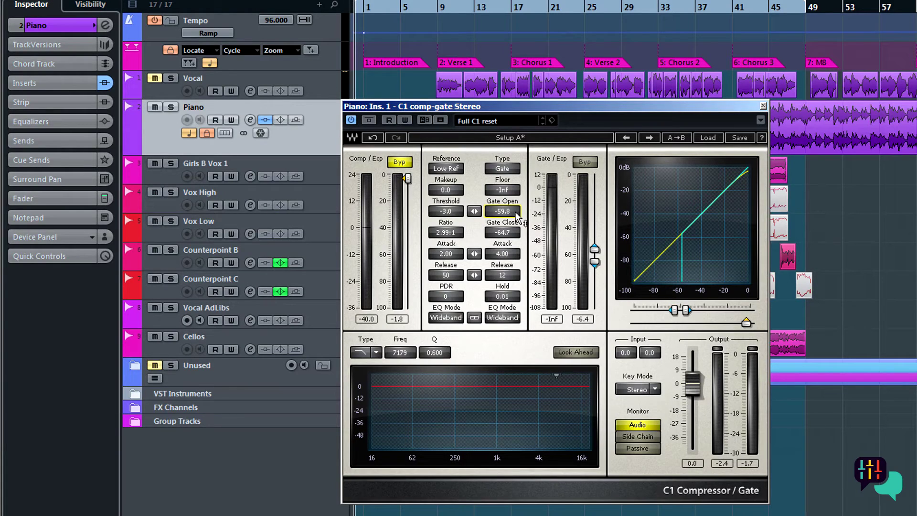
pyautogui.moveTo(516, 211)
pyautogui.mouseDown()
pyautogui.moveTo(515, 224)
pyautogui.moveTo(515, 214)
pyautogui.mouseUp()
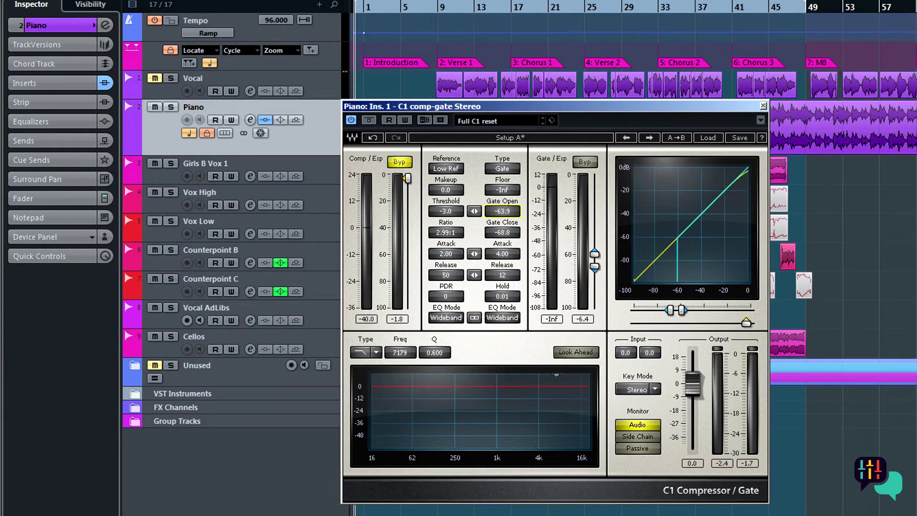
# - Set the Gate Open threshold to -45 and the Gate Close threshold to -50
pyautogui.click(516, 213)
pyautogui.write('-45')
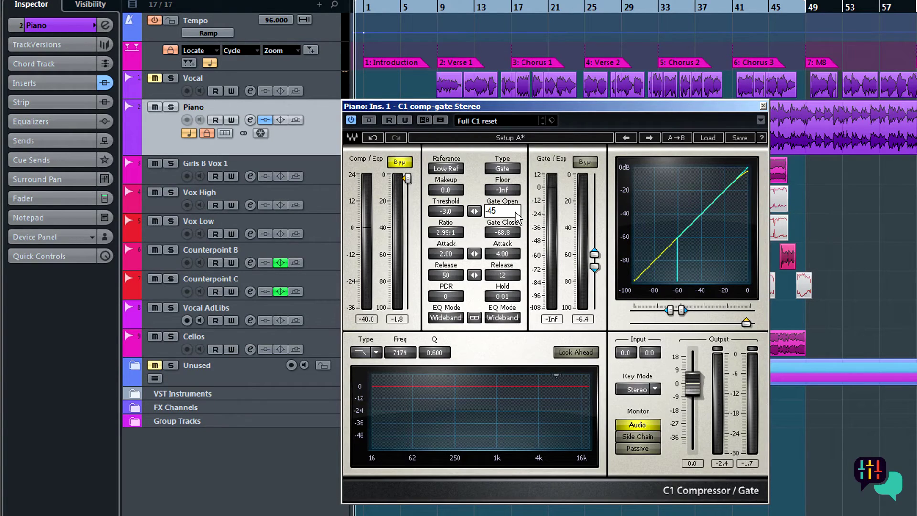
pyautogui.press('Return')
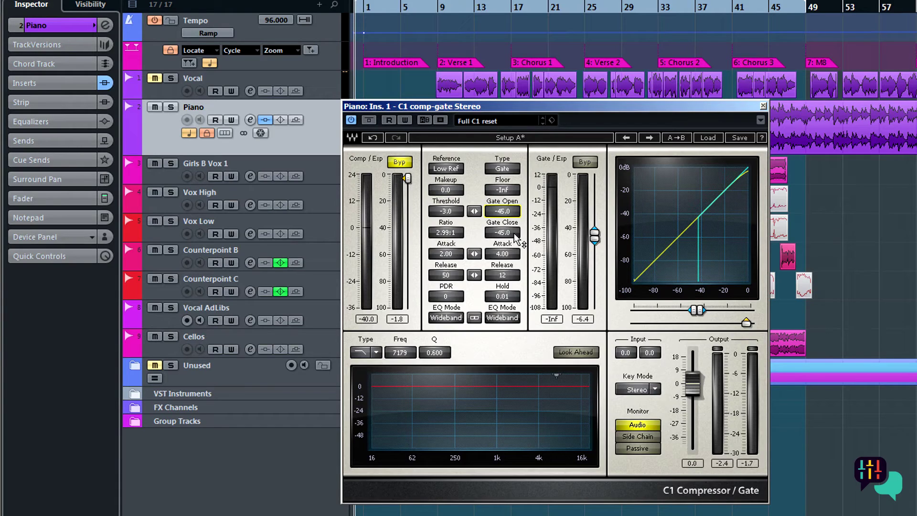
pyautogui.click(514, 234)
pyautogui.press('BackSpace')
pyautogui.write('-50')
pyautogui.press('Return')
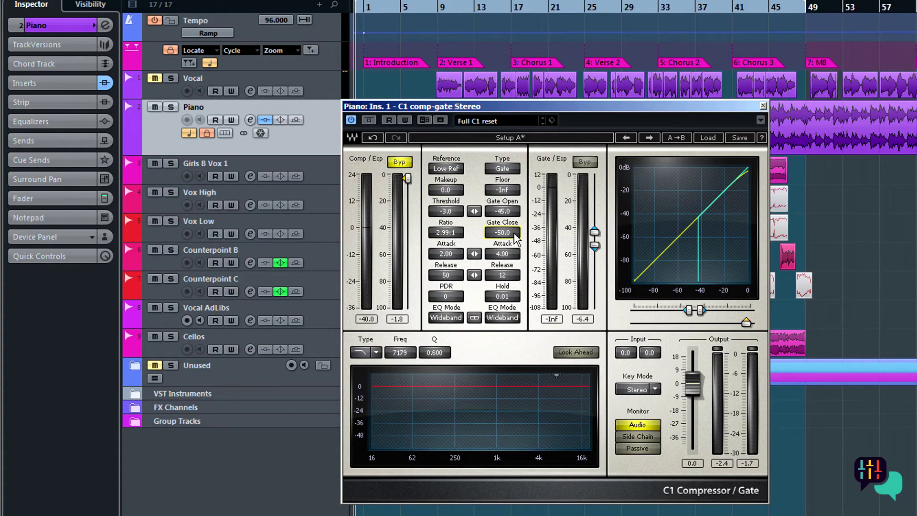
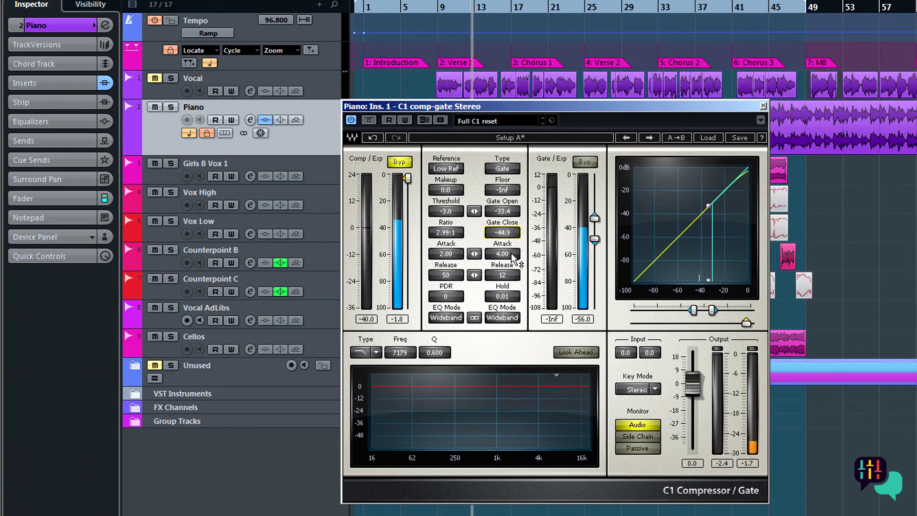
# - Raise the gate's attack to 5.65 and its release to 51 during playback
pyautogui.moveTo(511, 254); pyautogui.dragTo(511, 239)
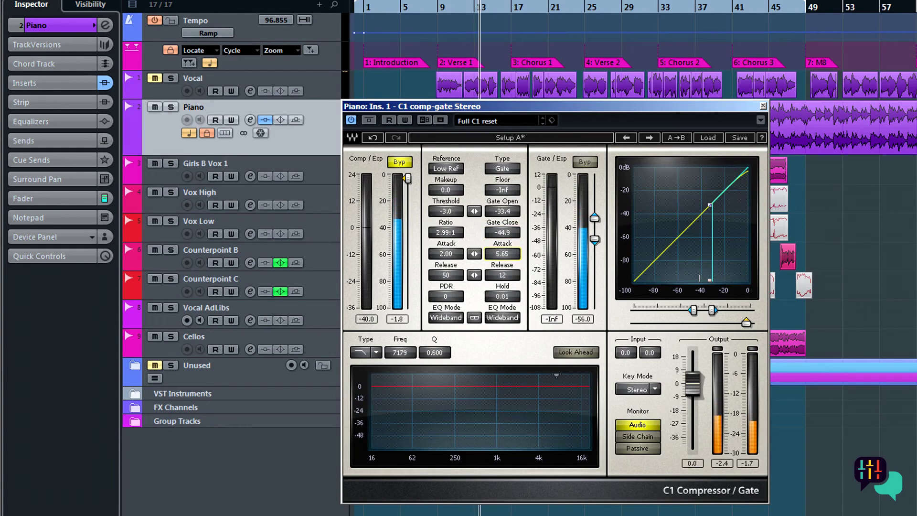
pyautogui.moveTo(515, 276); pyautogui.dragTo(515, 261)
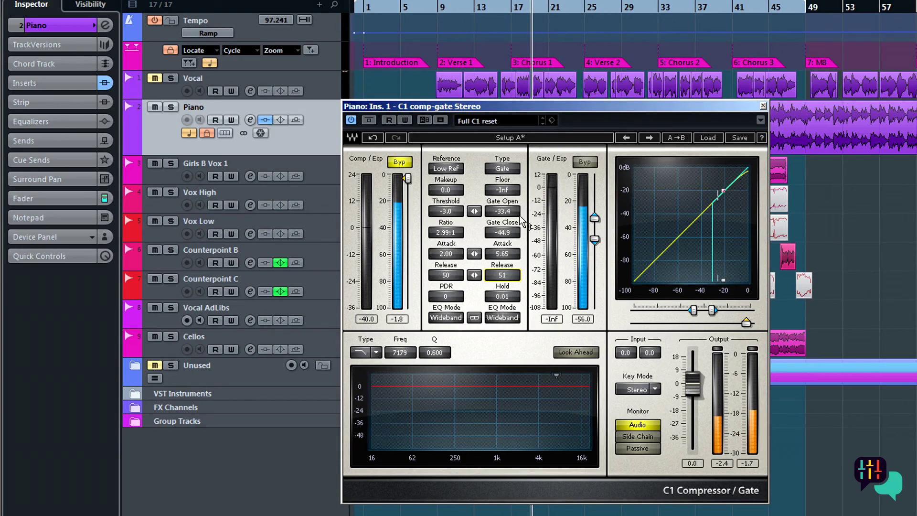
# - Shorten the gate's release to 36 and adjust the linked thresholds to -32.2 for Gate Open and -43.7 for Gate Close
pyautogui.moveTo(502, 211); pyautogui.dragTo(503, 217)
pyautogui.moveTo(503, 275); pyautogui.dragTo(503, 281)
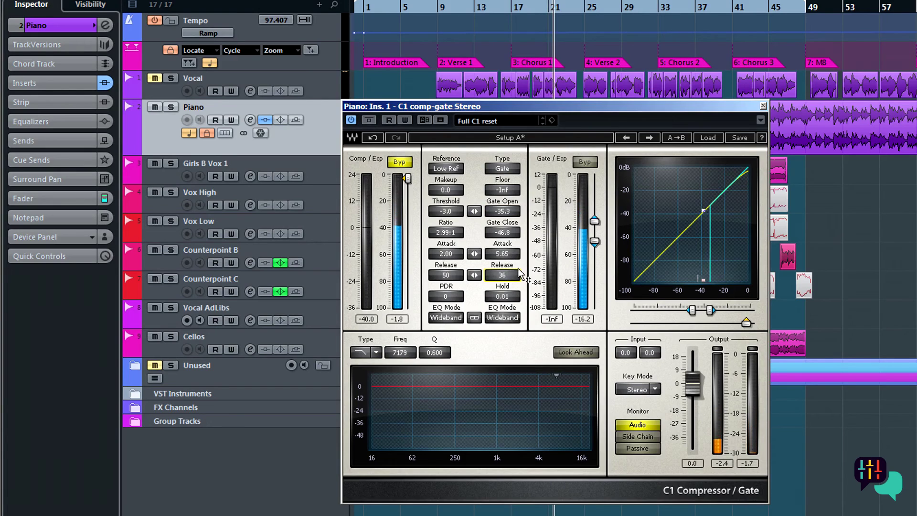
pyautogui.moveTo(597, 224); pyautogui.dragTo(597, 220)
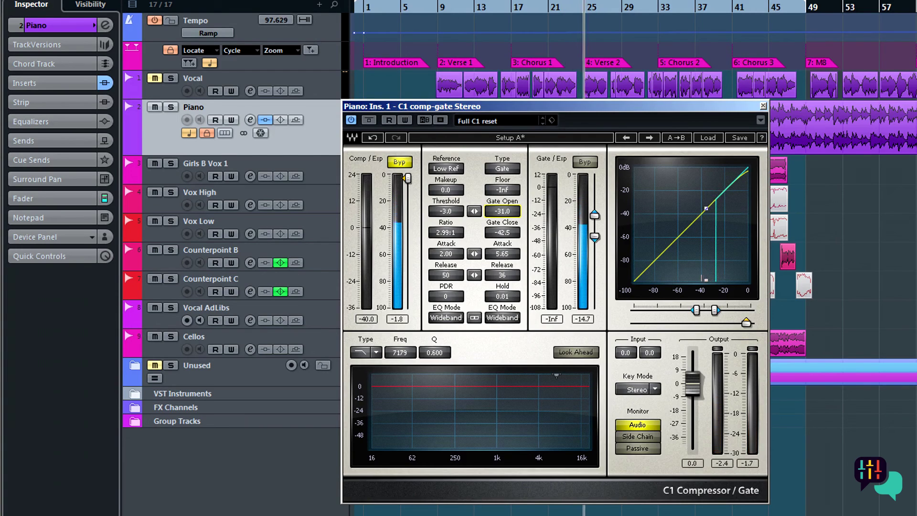
pyautogui.moveTo(595, 215); pyautogui.dragTo(595, 216)
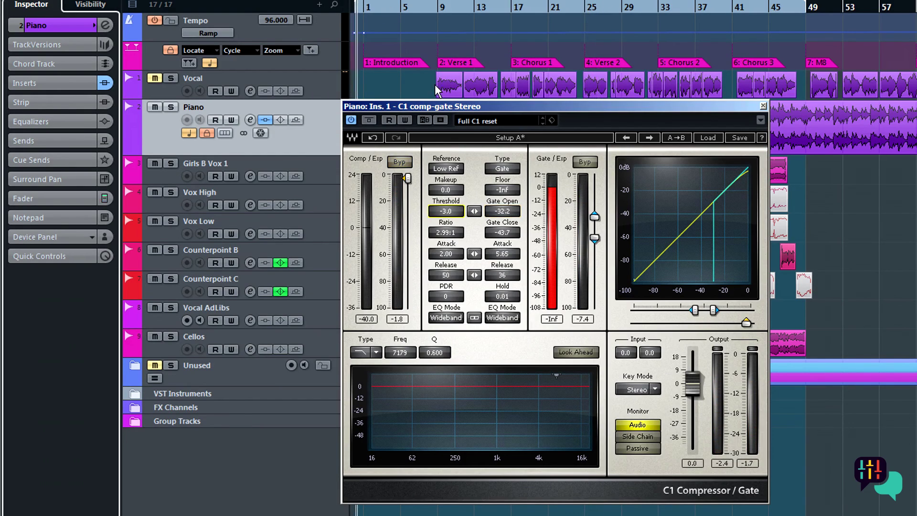
# - Play the song from the start and lower the compressor's threshold to -4.9
pyautogui.press('space')
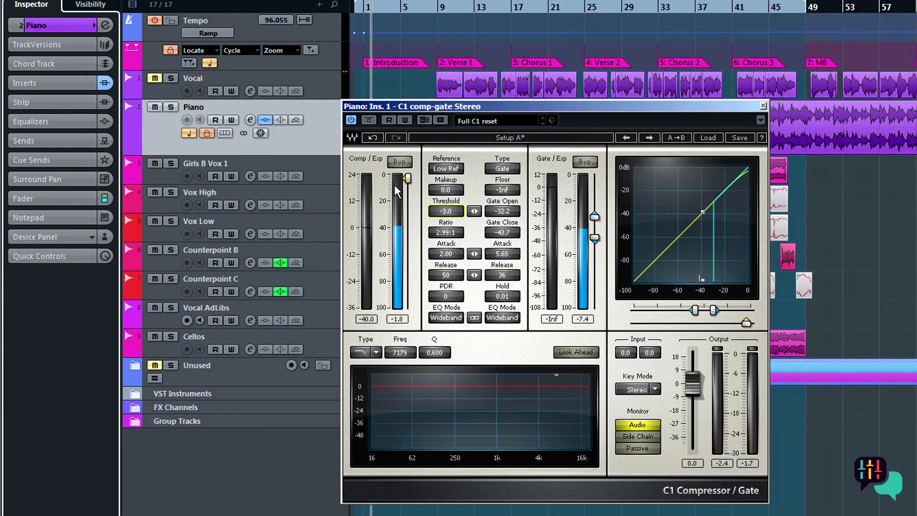
pyautogui.moveTo(409, 184); pyautogui.dragTo(409, 187)
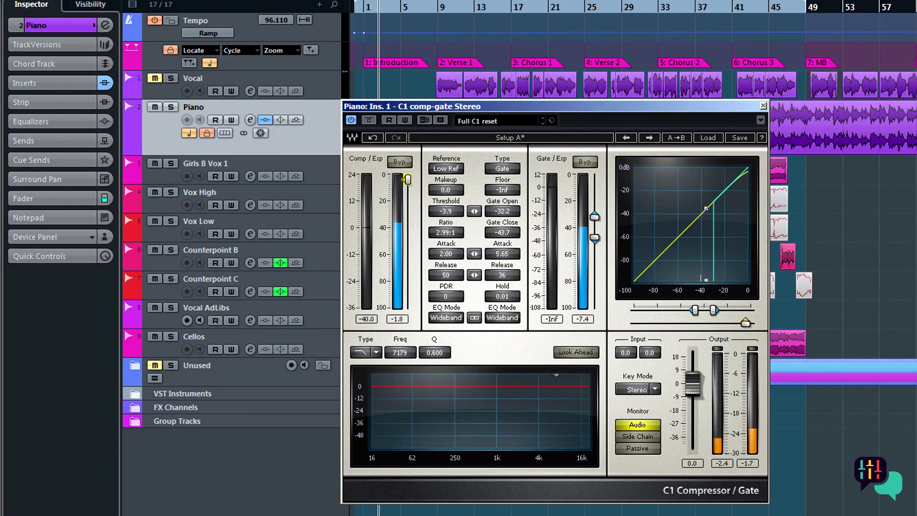
pyautogui.moveTo(407, 180); pyautogui.dragTo(408, 182)
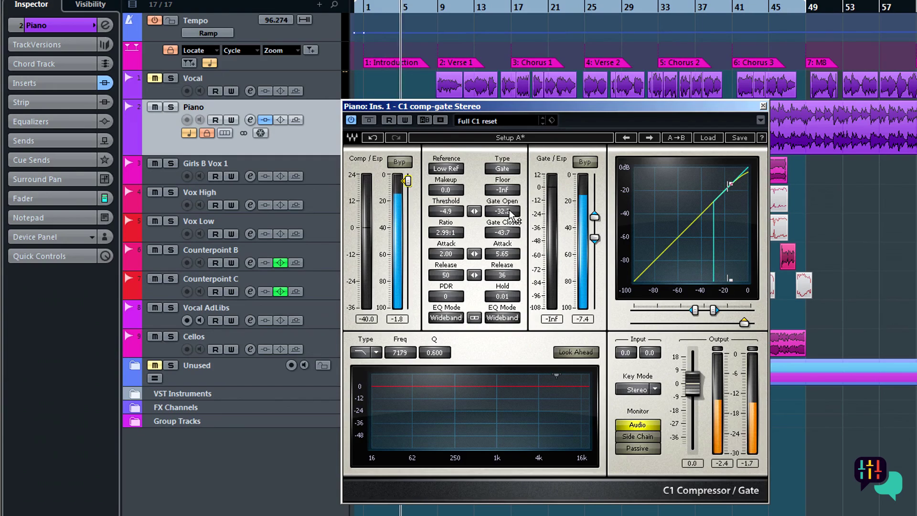
# - Set the gate's release to 24 and its hold to 0.13
pyautogui.moveTo(503, 275); pyautogui.dragTo(502, 288)
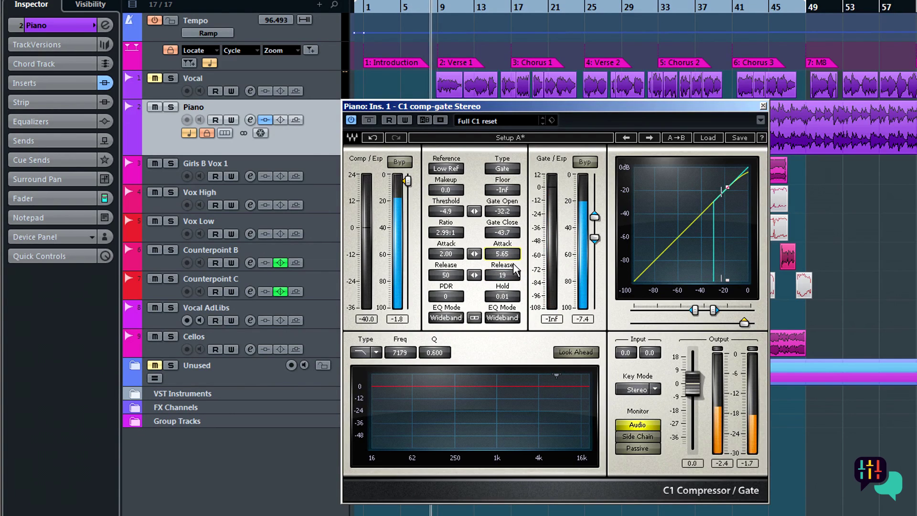
pyautogui.scroll(5, 510, 276)
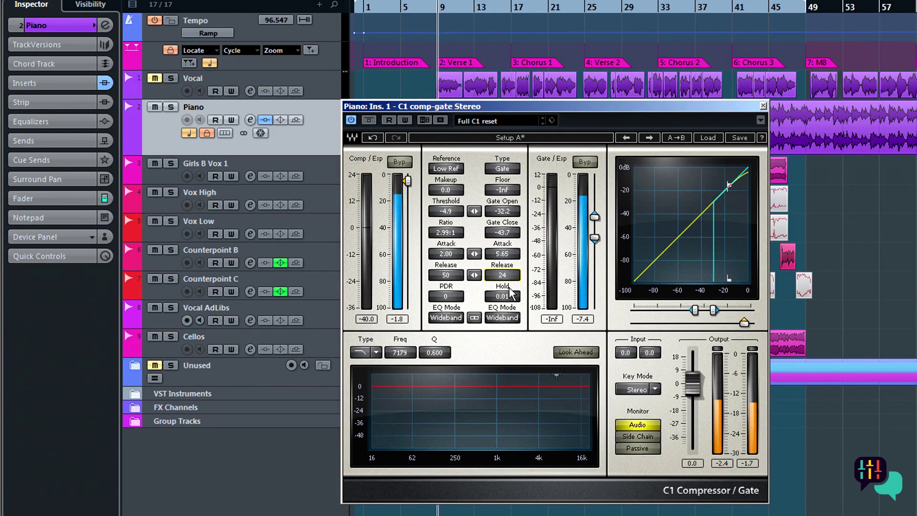
pyautogui.scroll(5, 503, 297)
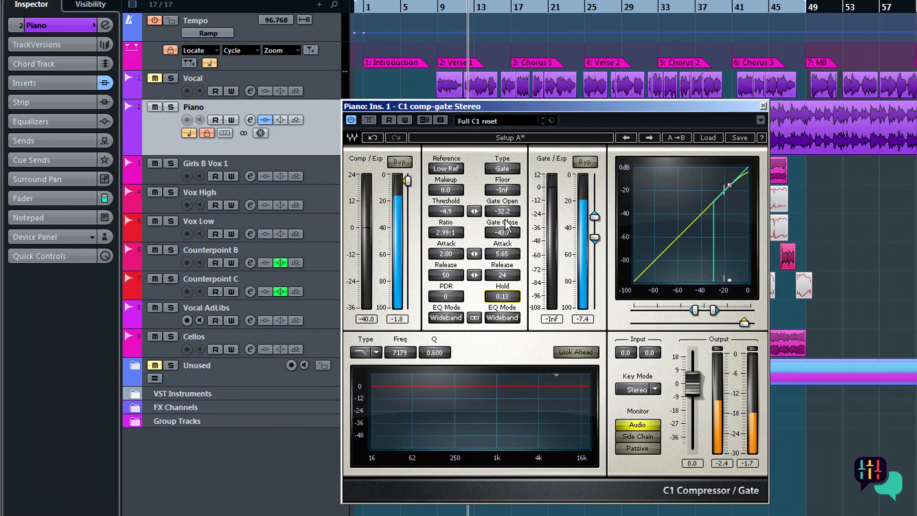
# - Lower the linked gate thresholds to -35.0 for Gate Open and -46.5 for Gate Close, and stop playback
pyautogui.moveTo(516, 211); pyautogui.dragTo(516, 219)
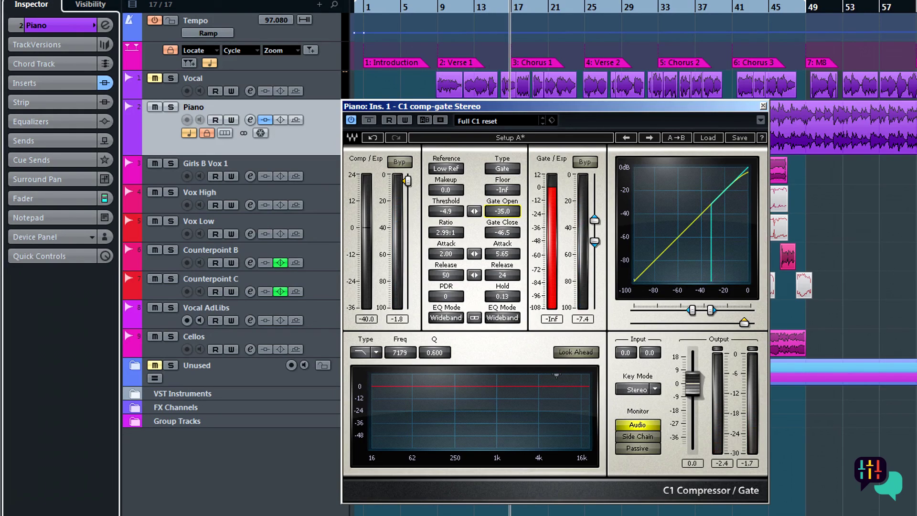
pyautogui.press('space')
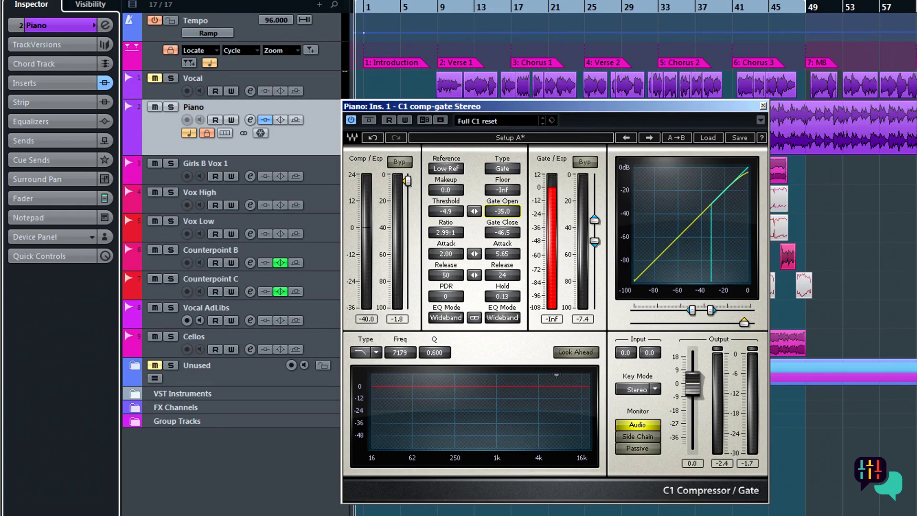